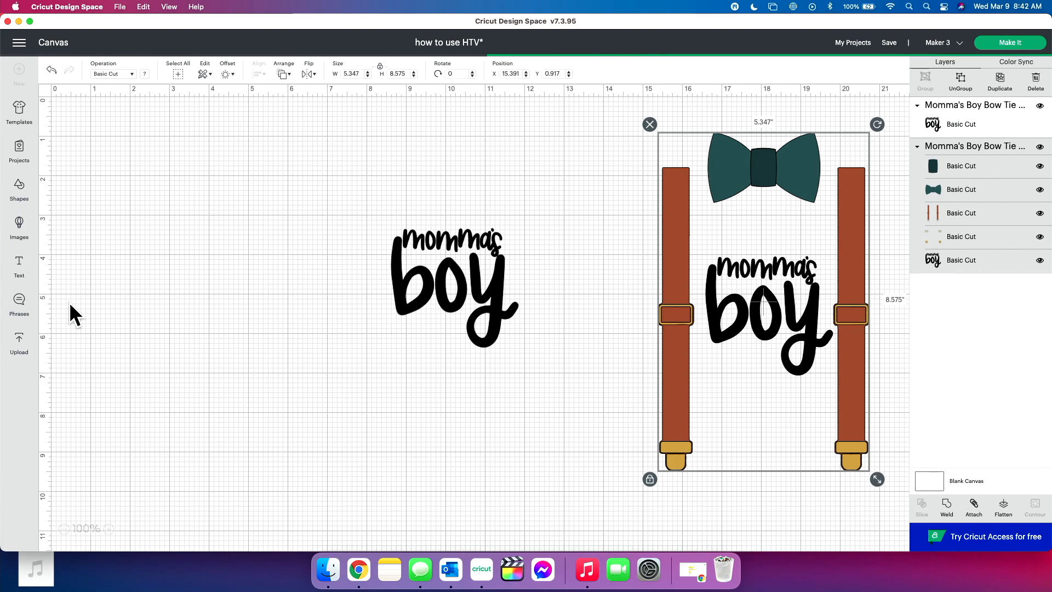
- Add a square shape, unlock its proportions and size it to 8 inches wide by 9 inches high
left_click_drag(77, 176, 161, 237)
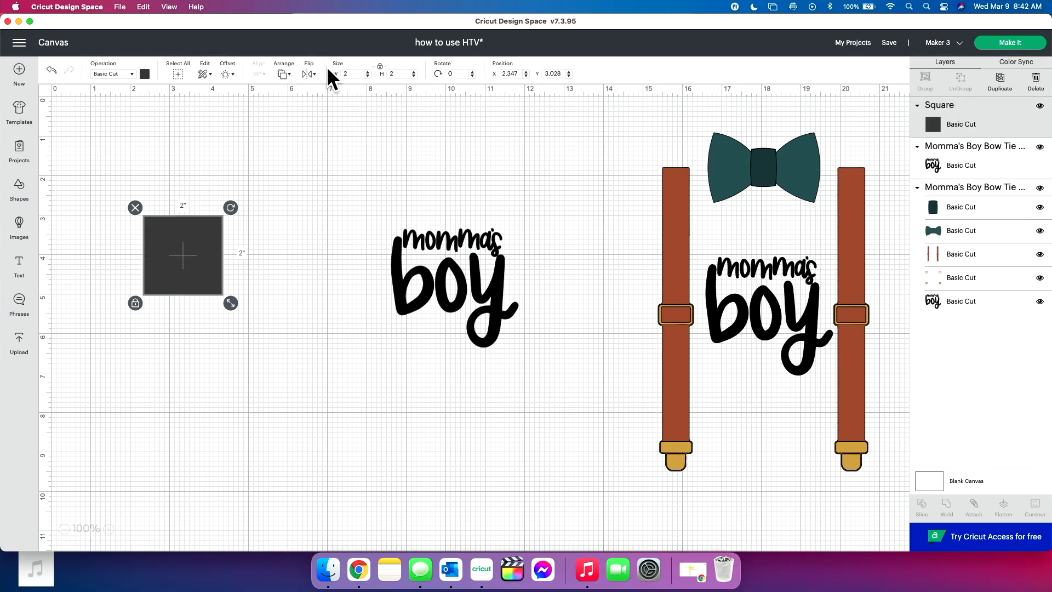
left_click(380, 65)
left_click(358, 74)
type("8")
key("Return")
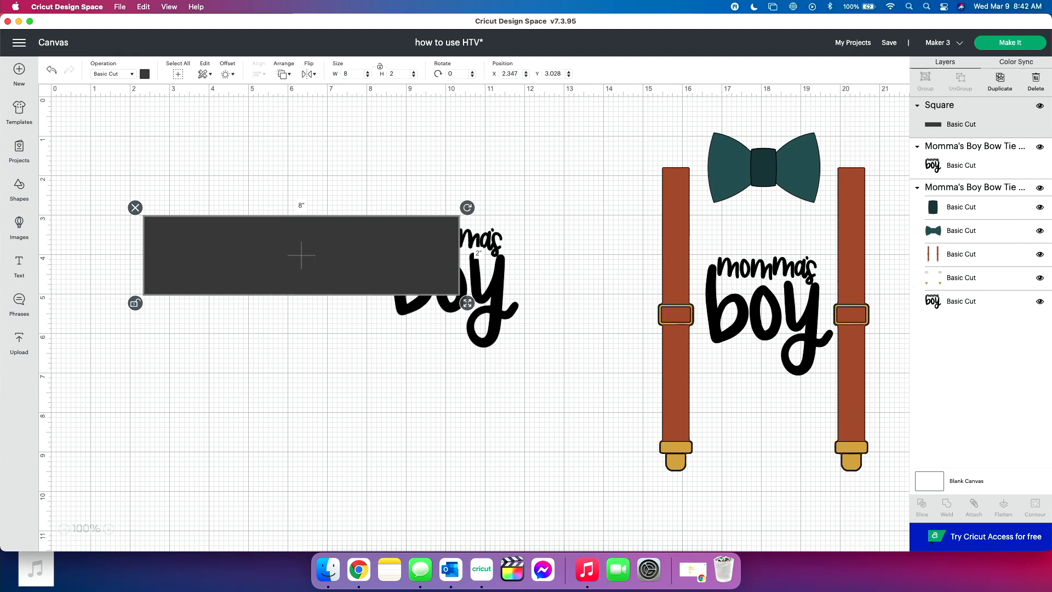
left_click(398, 73)
type("9")
key("Return")
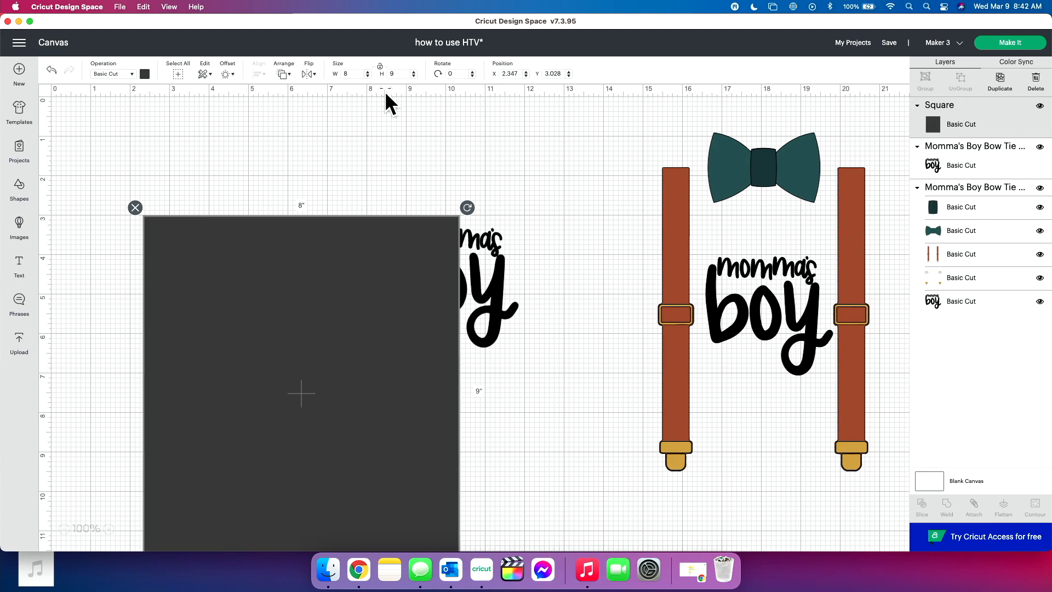
- Place the rectangle near the canvas's upper-left corner and move the separate "momma's boy" lettering clear of it
left_click_drag(293, 321, 235, 230)
left_click_drag(428, 258, 587, 284)
left_click_drag(307, 329, 297, 350)
left_click(64, 529)
left_click_drag(230, 356, 230, 370)
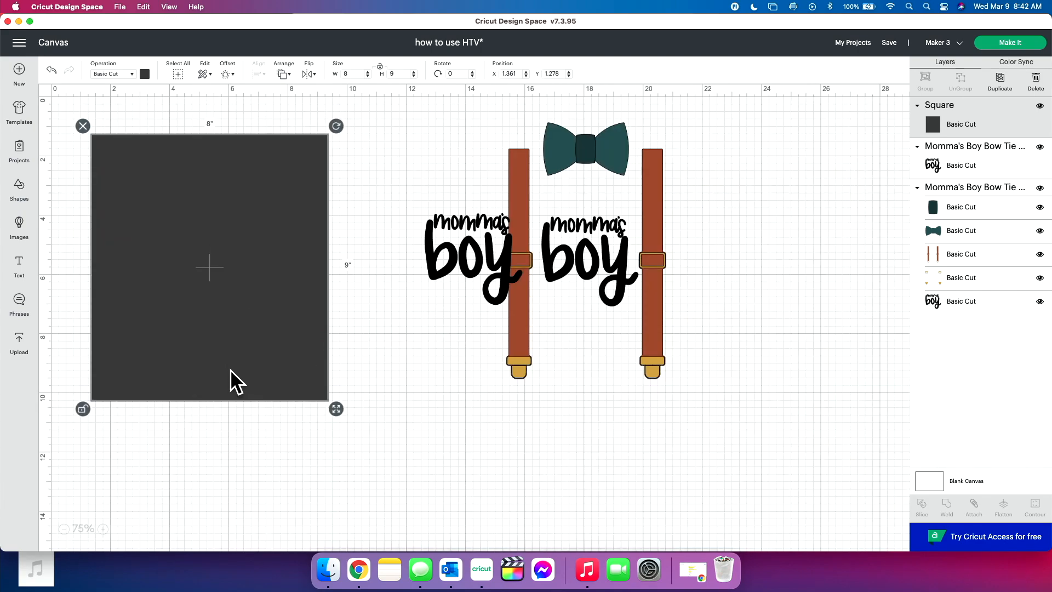
- Recolor the 8 by 9 inch rectangle light gray and shift it slightly left, to about X 1.07
left_click(144, 73)
left_click(171, 173)
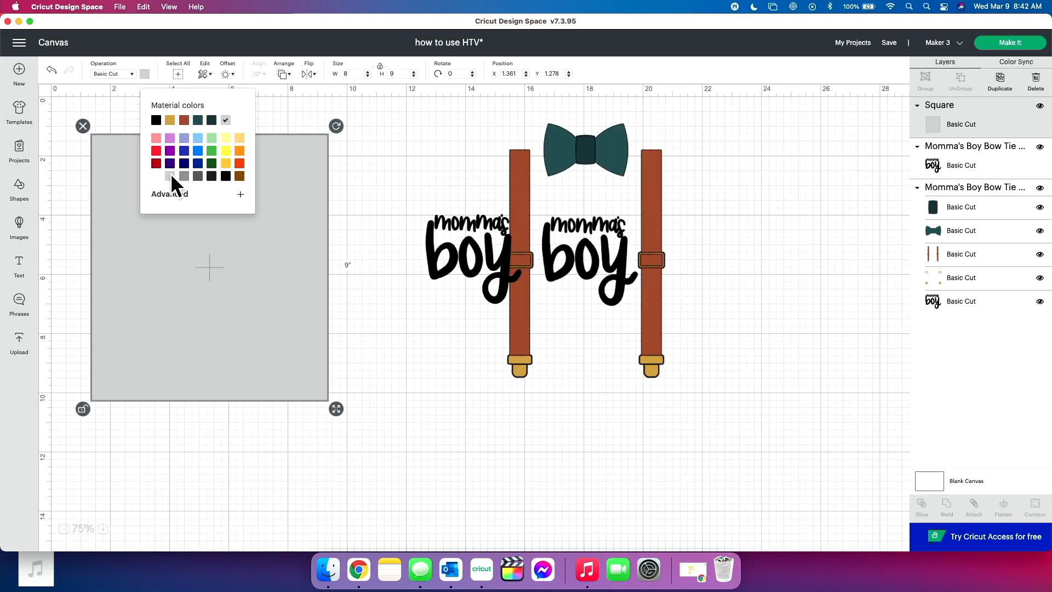
left_click(410, 343)
left_click_drag(232, 336, 222, 335)
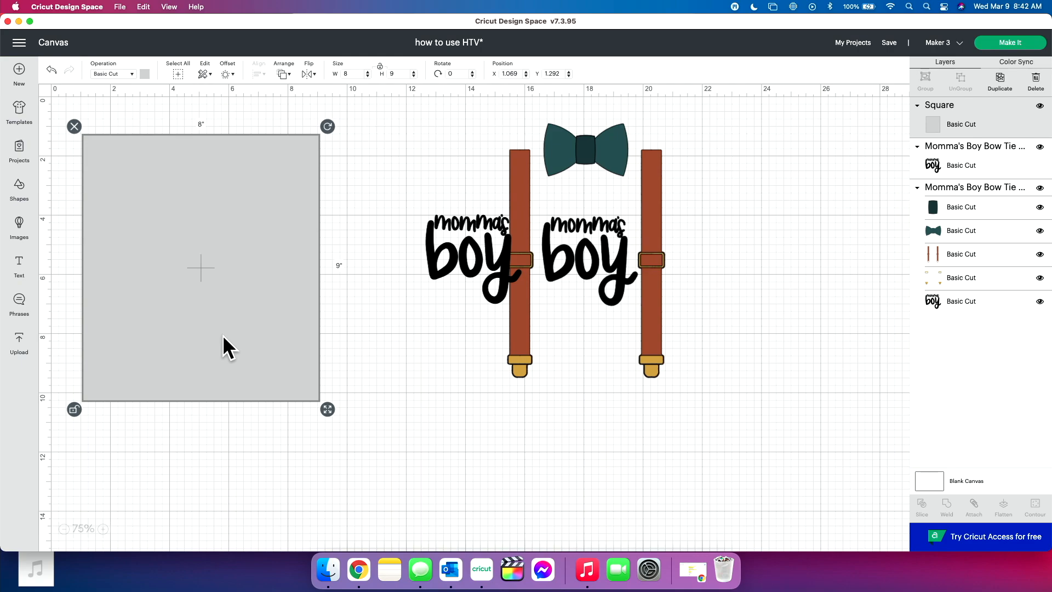
- Space out the separate lettering and the suspenders design so that they no longer overlap
left_click(393, 367)
left_click_drag(480, 263, 422, 265)
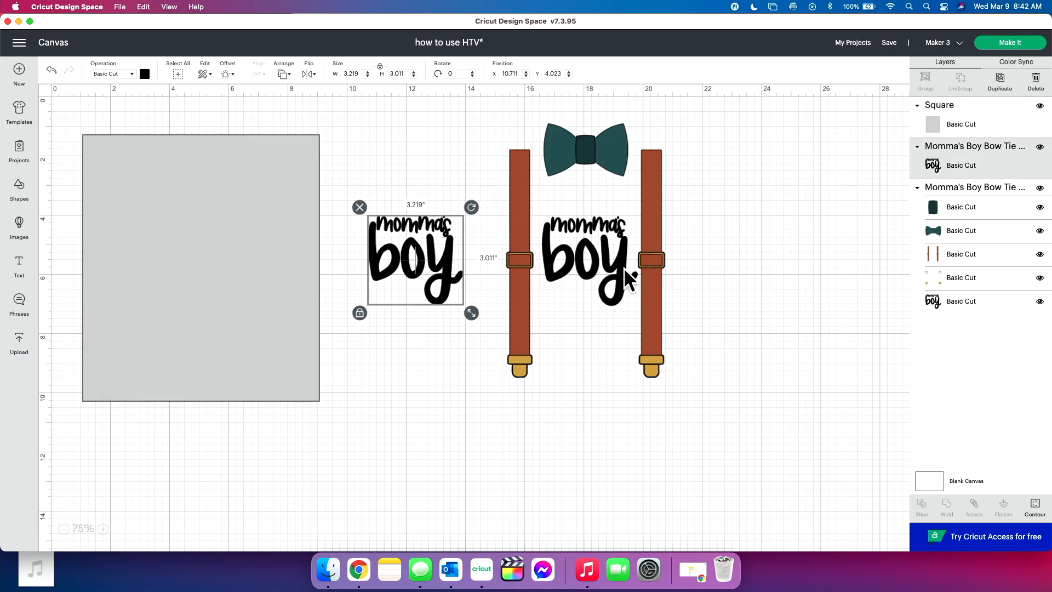
left_click_drag(623, 267, 652, 281)
left_click_drag(463, 270, 479, 271)
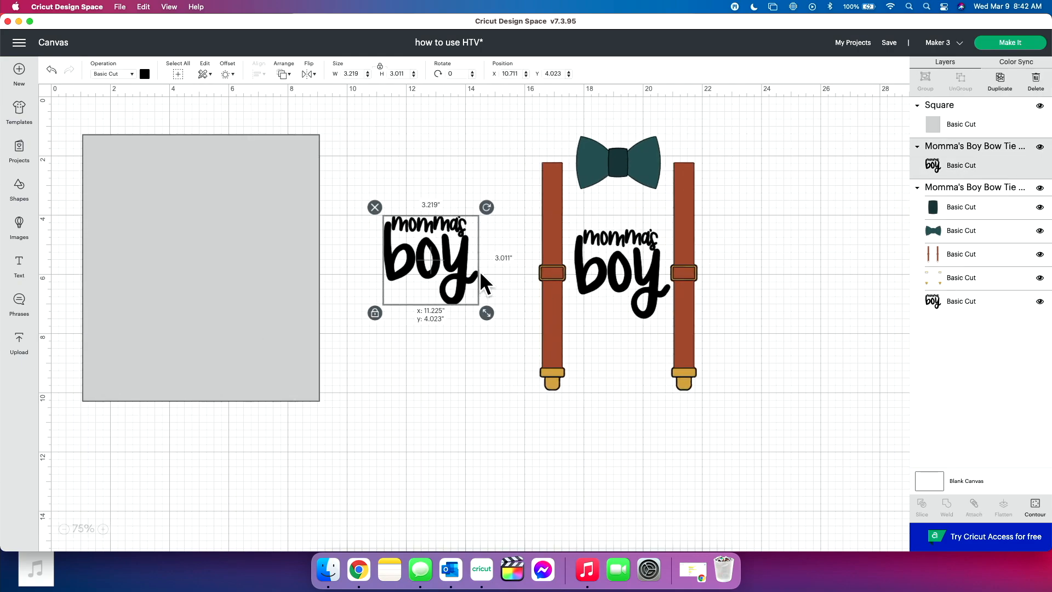
left_click(481, 355)
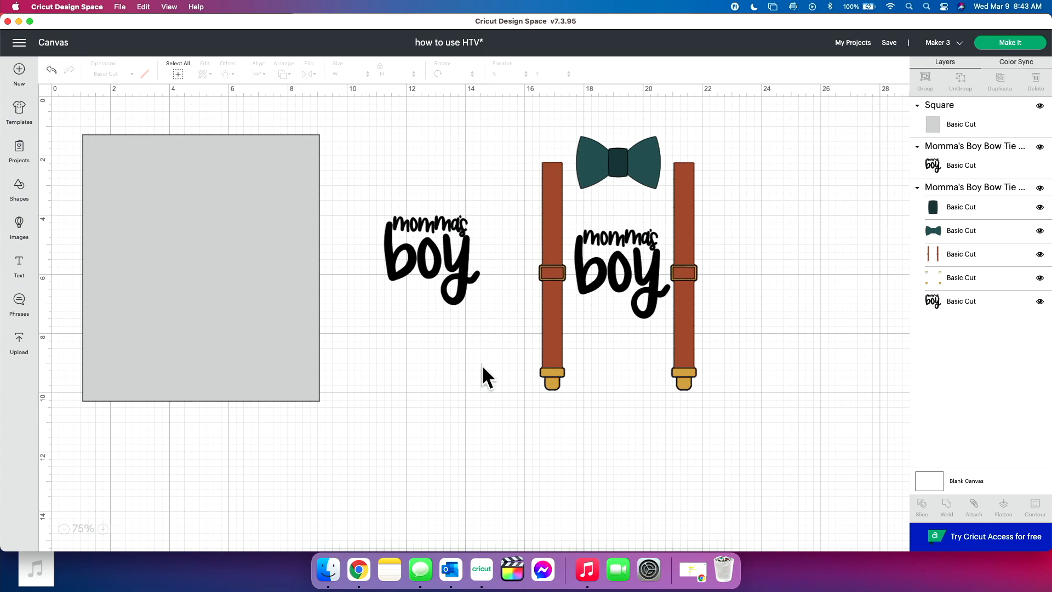
- Move the bow tie and suspenders design farther right from the separate lettering, to about X 19.2
left_click(590, 258)
left_click_drag(591, 258, 604, 262)
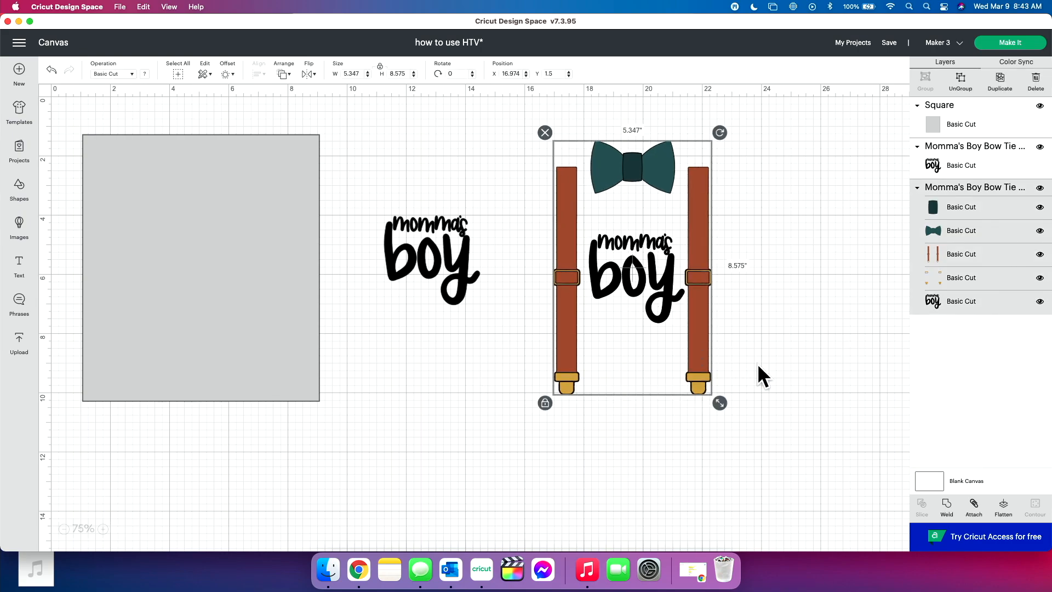
left_click(759, 366)
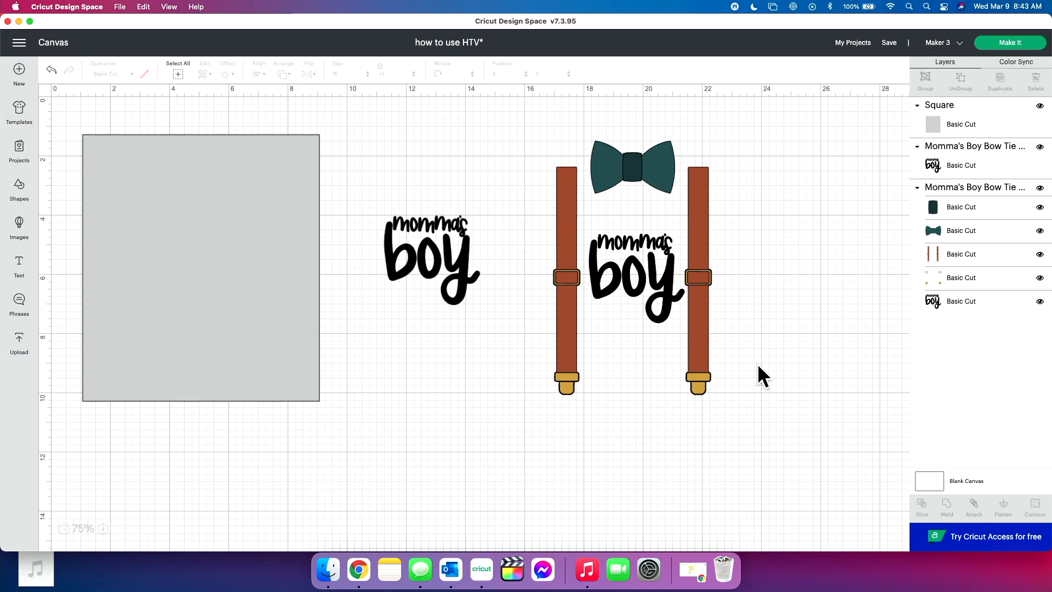
left_click_drag(688, 326, 753, 323)
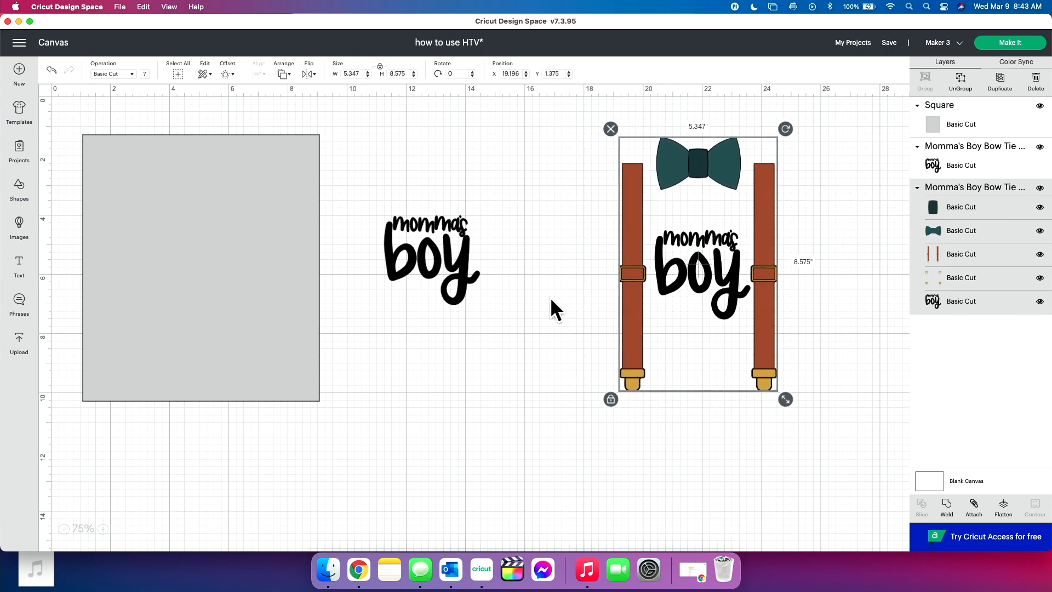
left_click(455, 269)
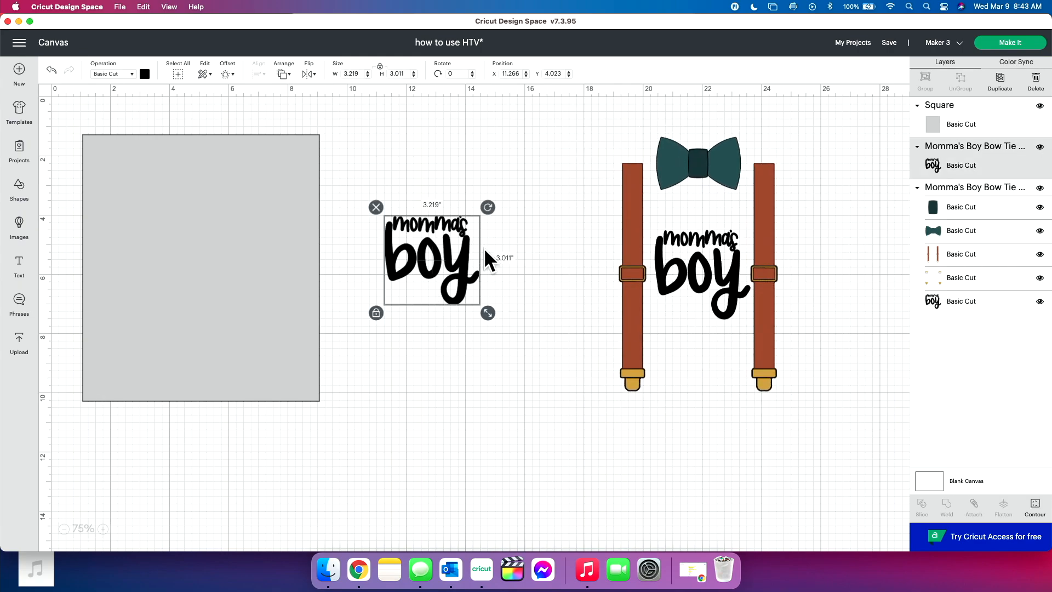
left_click(633, 253)
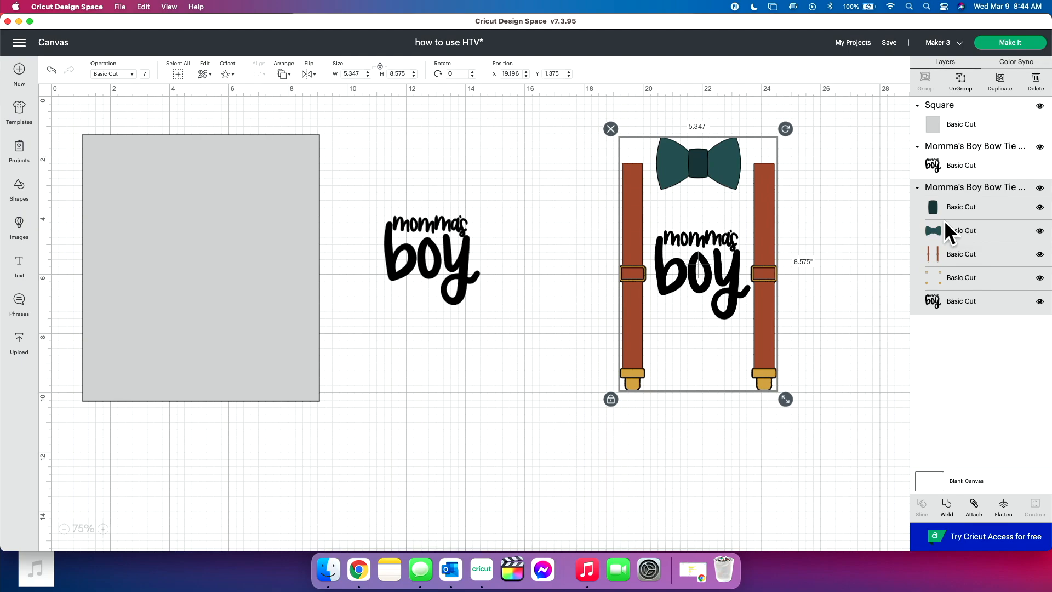
- Delete every layer of the suspenders design: both bow tie pieces, the straps, the gold buckles and its lettering
left_click(969, 205)
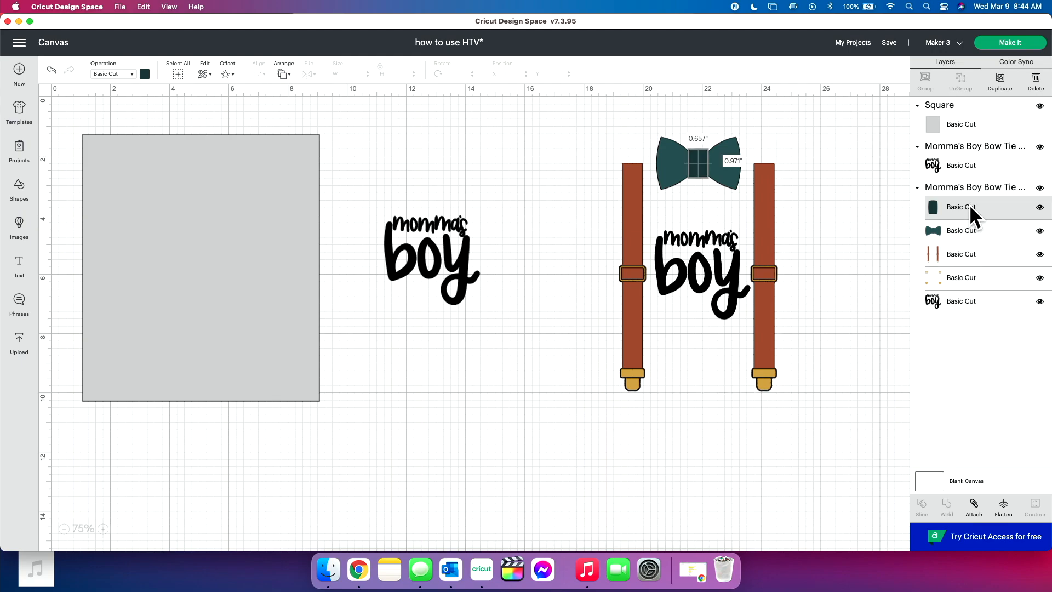
key("Delete")
left_click(969, 205)
key("Delete")
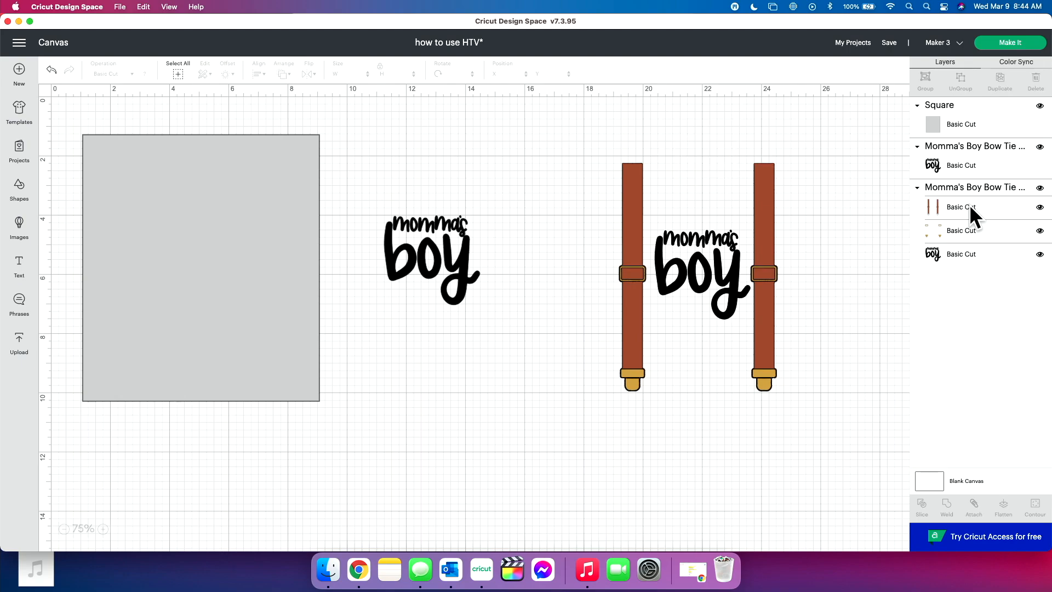
left_click(969, 205)
key("Delete")
left_click(969, 205)
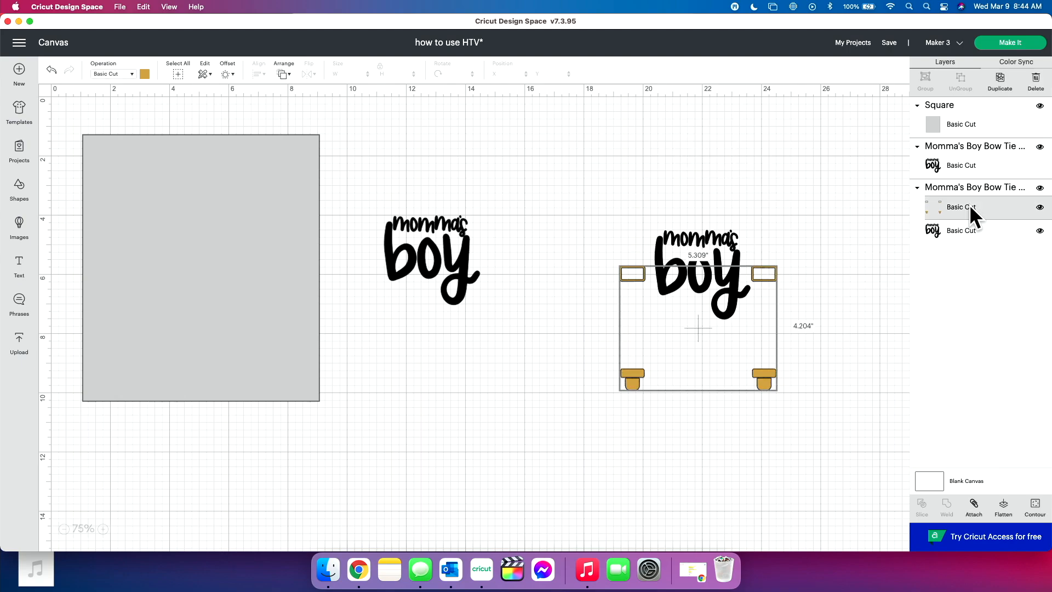
key("Delete")
left_click(969, 205)
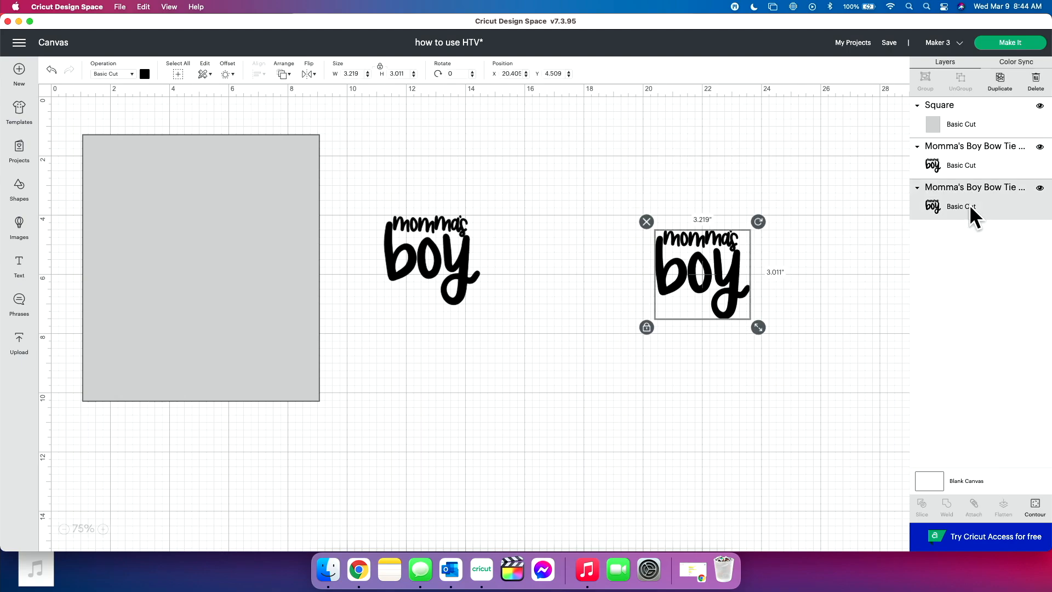
key("Delete")
- Enlarge the remaining "momma's boy" lettering to about 6.18 inches wide and place it over the gray rectangle
left_click(466, 265)
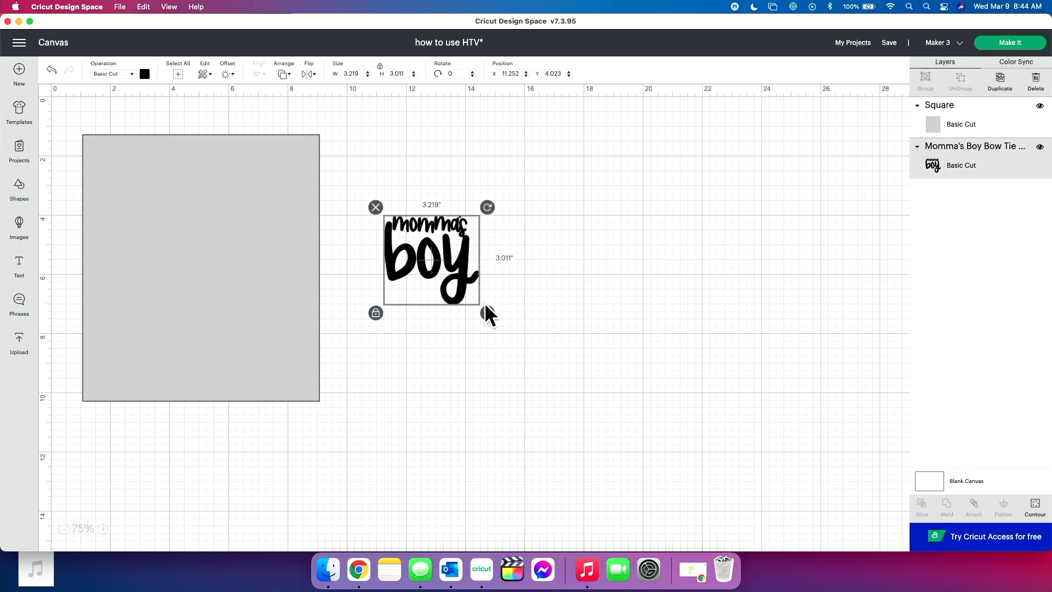
left_click_drag(486, 309, 574, 390)
left_click_drag(464, 320, 224, 277)
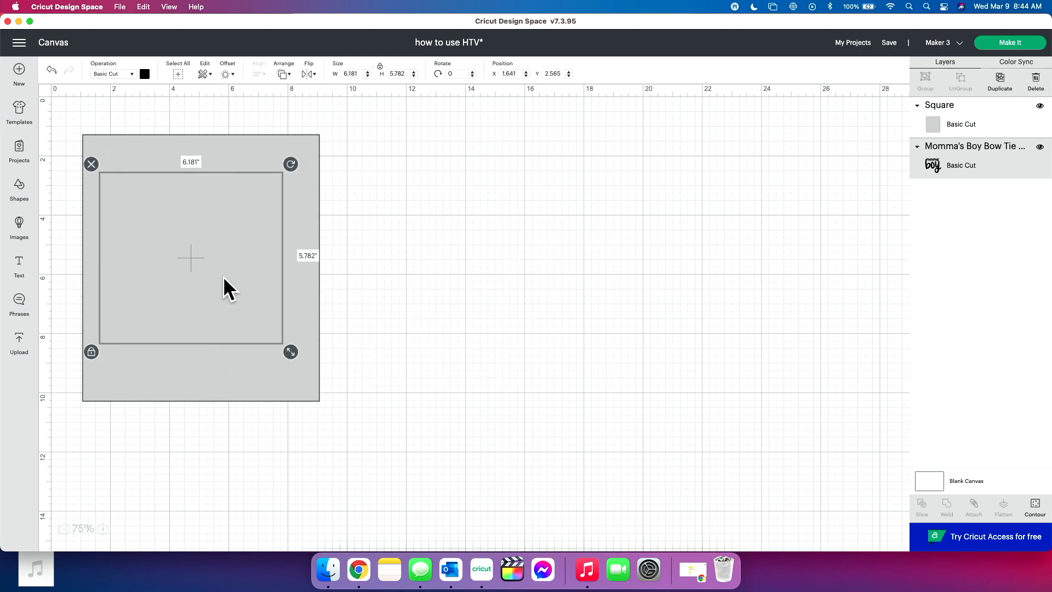
- Bring the lettering in front of the gray rectangle and center it on the rectangle
left_click(289, 82)
left_click(314, 129)
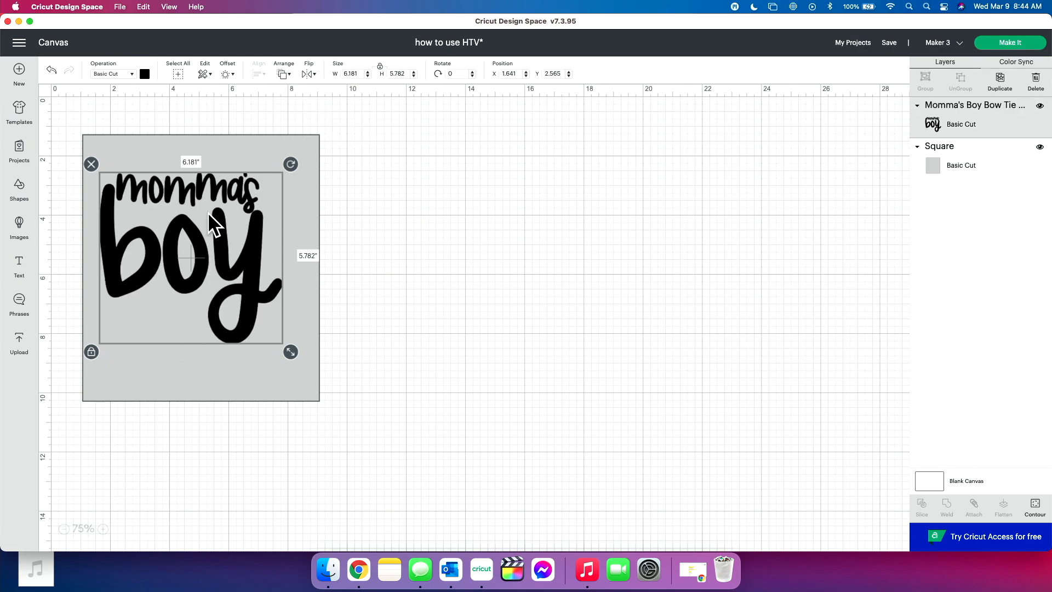
left_click_drag(209, 212, 212, 223)
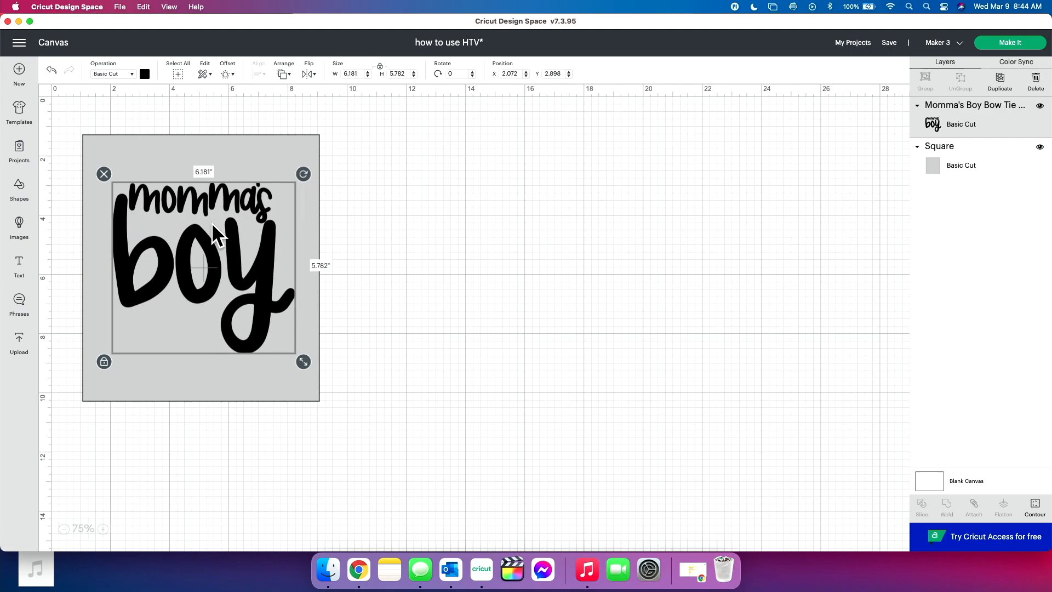
left_click(290, 353)
mouse_move(228, 278)
left_mouse_down()
mouse_move(262, 322)
mouse_move(225, 281)
left_mouse_up()
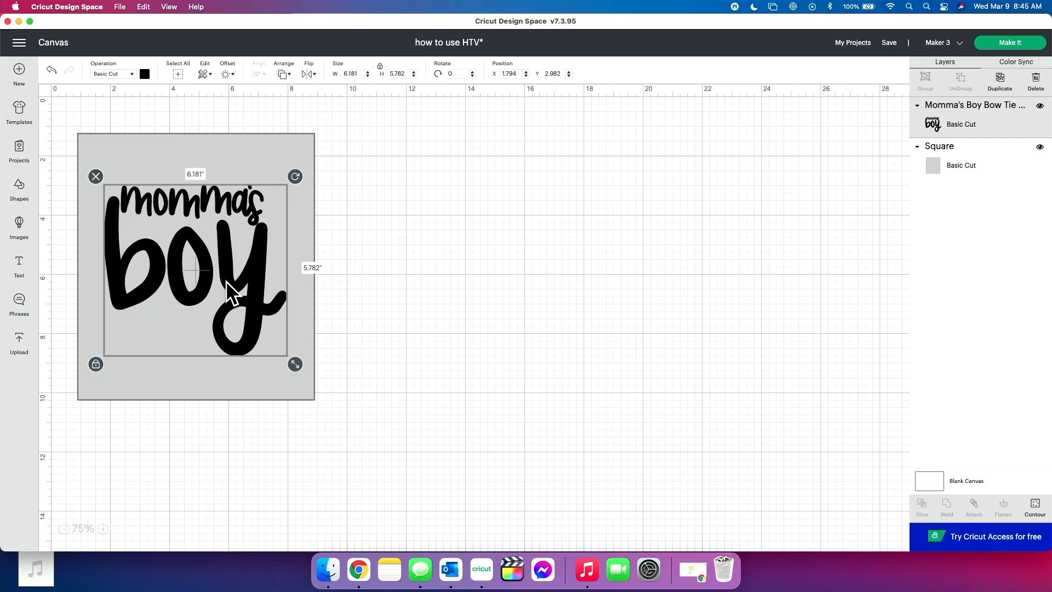
- Shrink the lettering to about 5.41 inches wide and recenter it on the gray rectangle
left_click_drag(292, 369, 270, 348)
left_click_drag(220, 273, 232, 278)
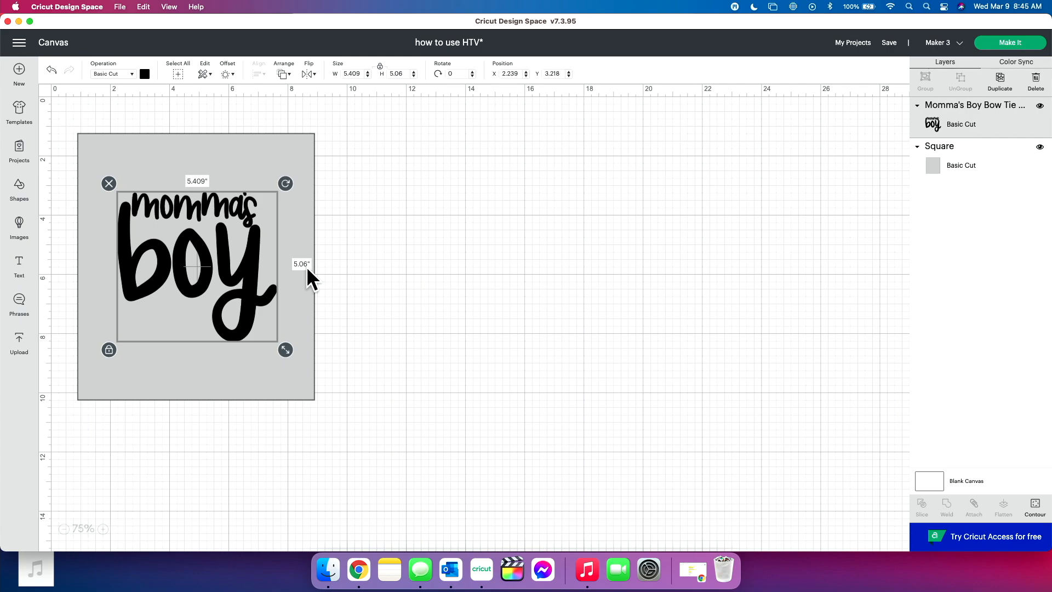
left_click(307, 294)
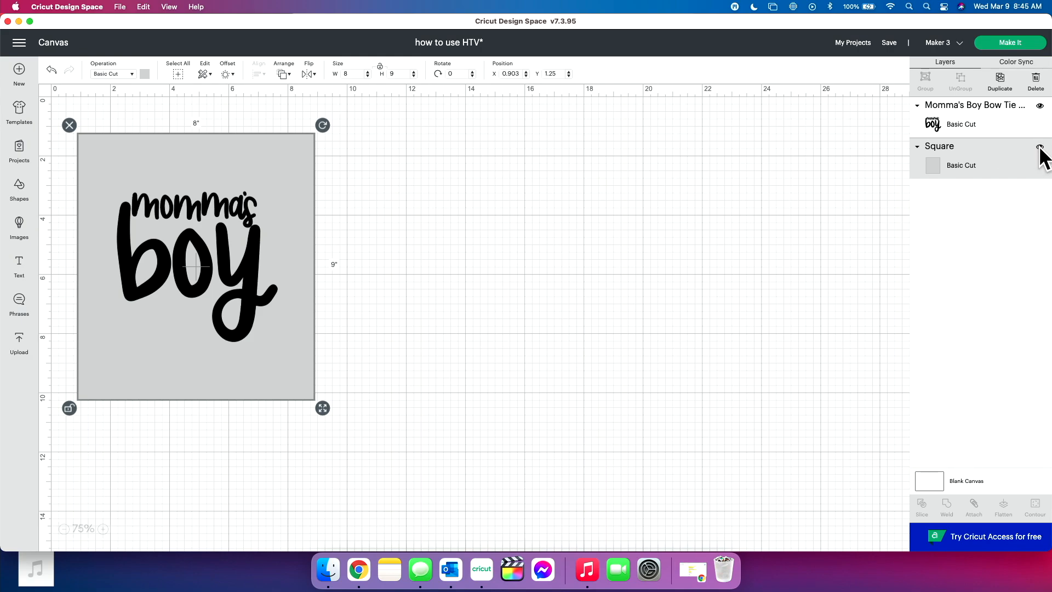
left_click(738, 299)
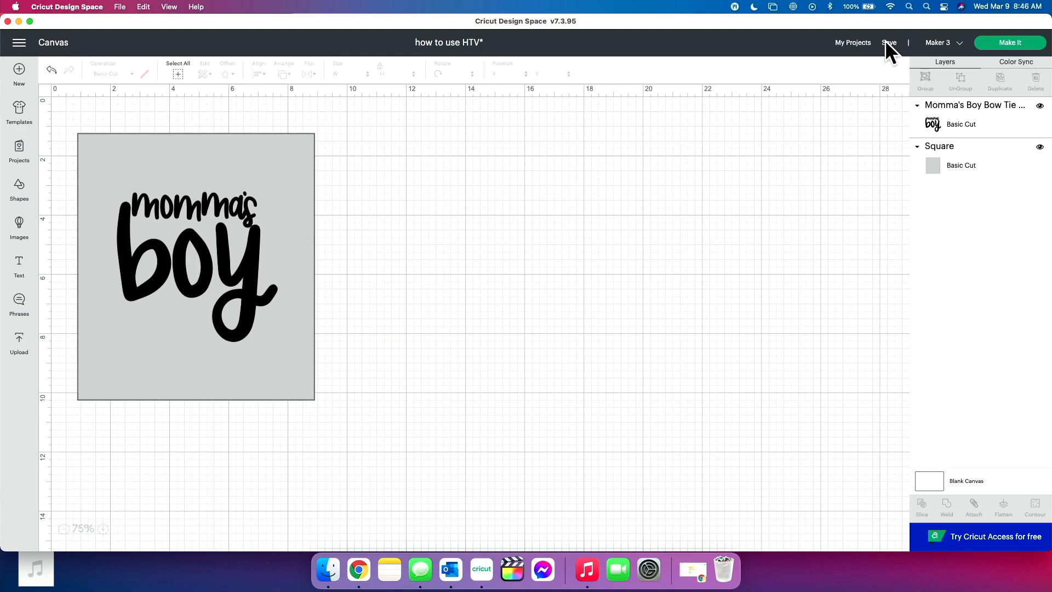
- Save the project, delete the gray rectangle and leave only the lettering on the canvas
left_click(895, 54)
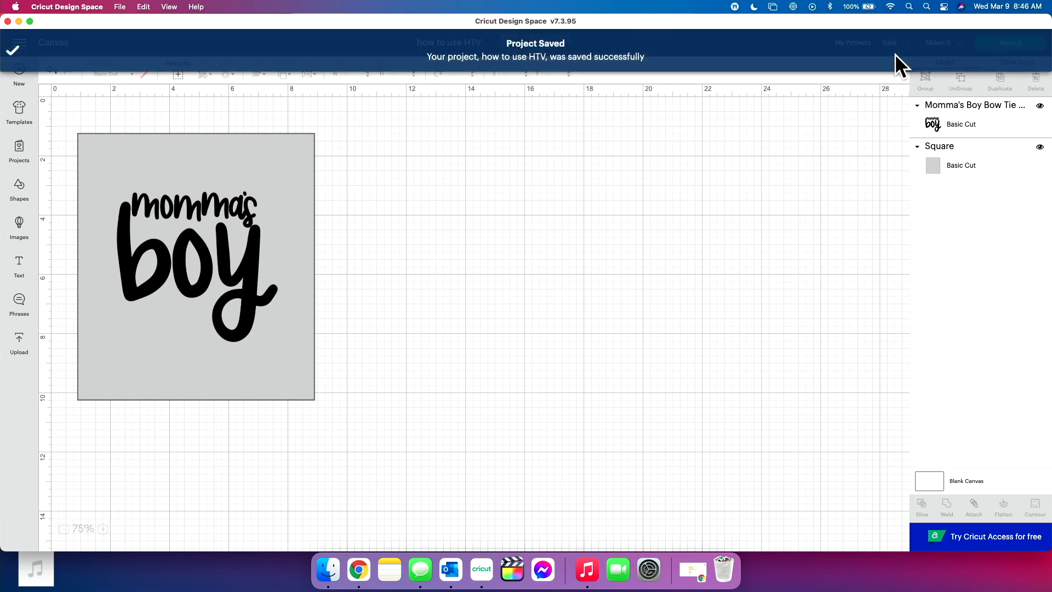
left_click(947, 155)
key("Delete")
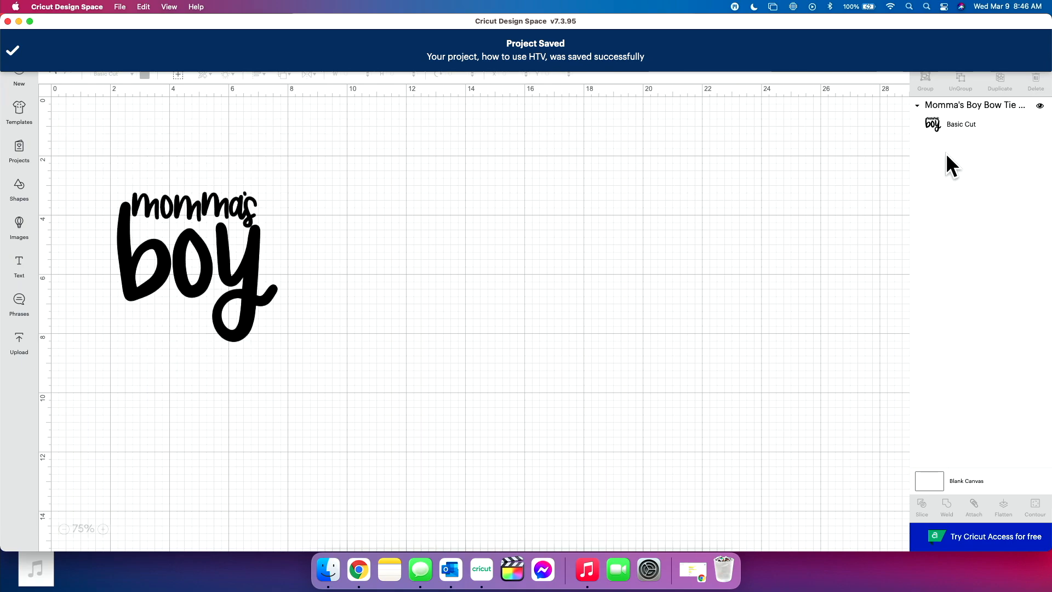
left_click_drag(185, 278, 410, 307)
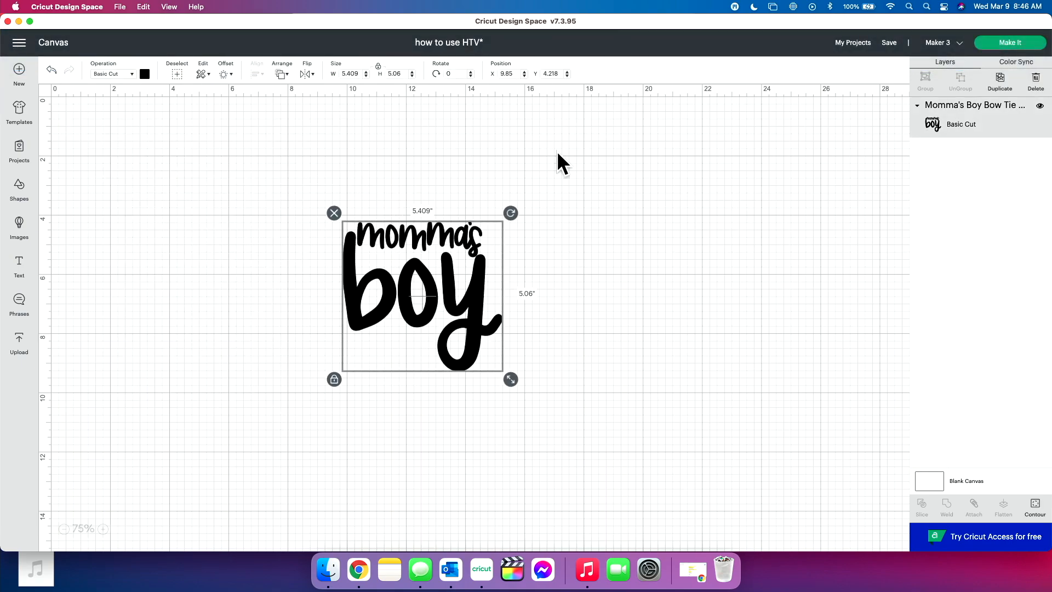
- Send the lettering to cut preparation with On Mat as the material loading method
left_click(1006, 44)
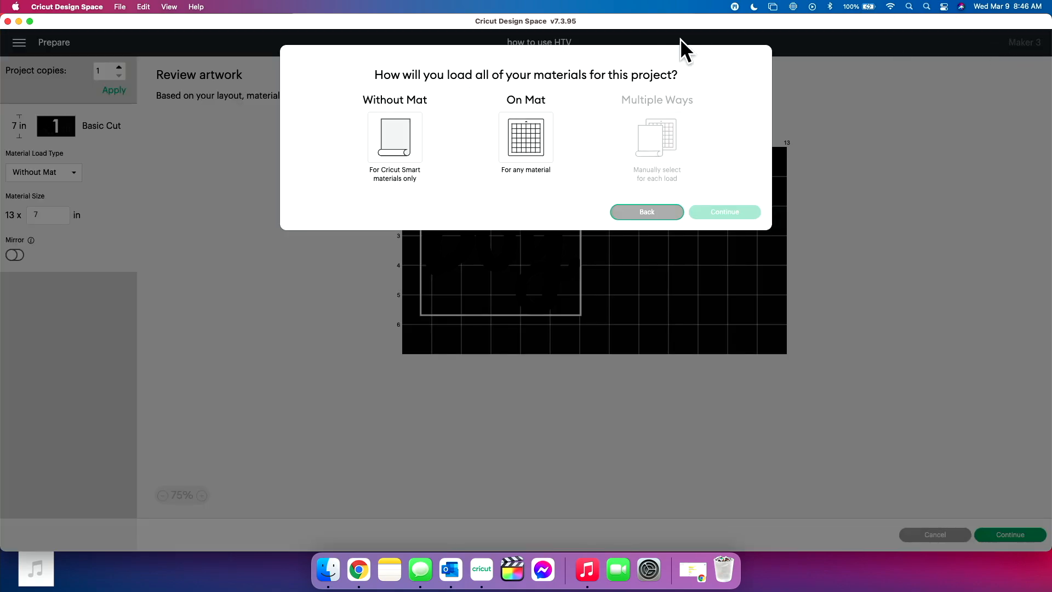
left_click(522, 129)
left_click(713, 208)
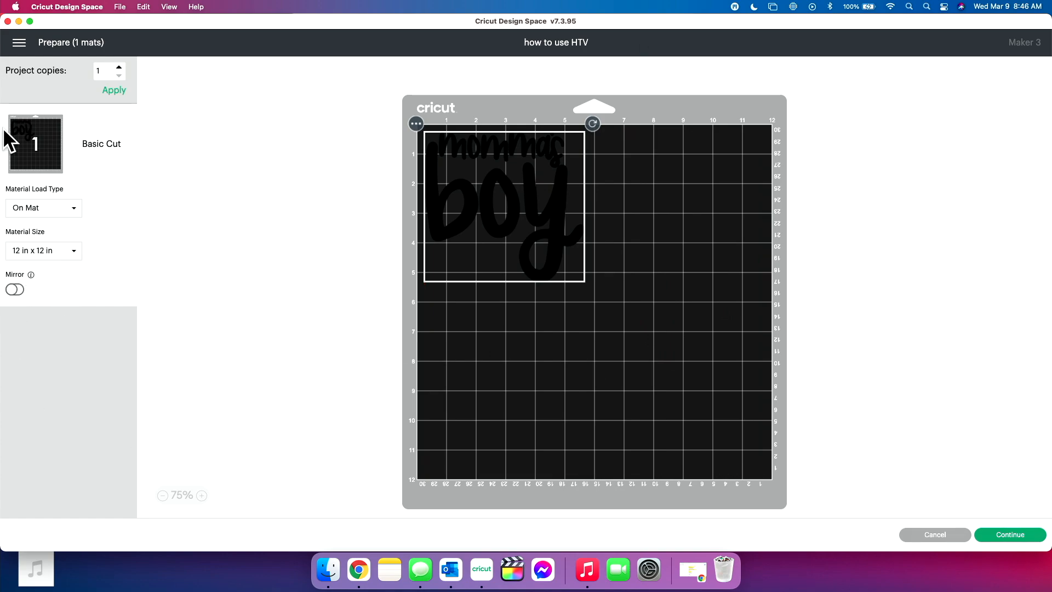
- Turn on Mirror for the lettering's 12 by 12 inch mat
mouse_move(4, 95)
left_mouse_down()
mouse_move(21, 98)
mouse_move(9, 97)
left_mouse_up()
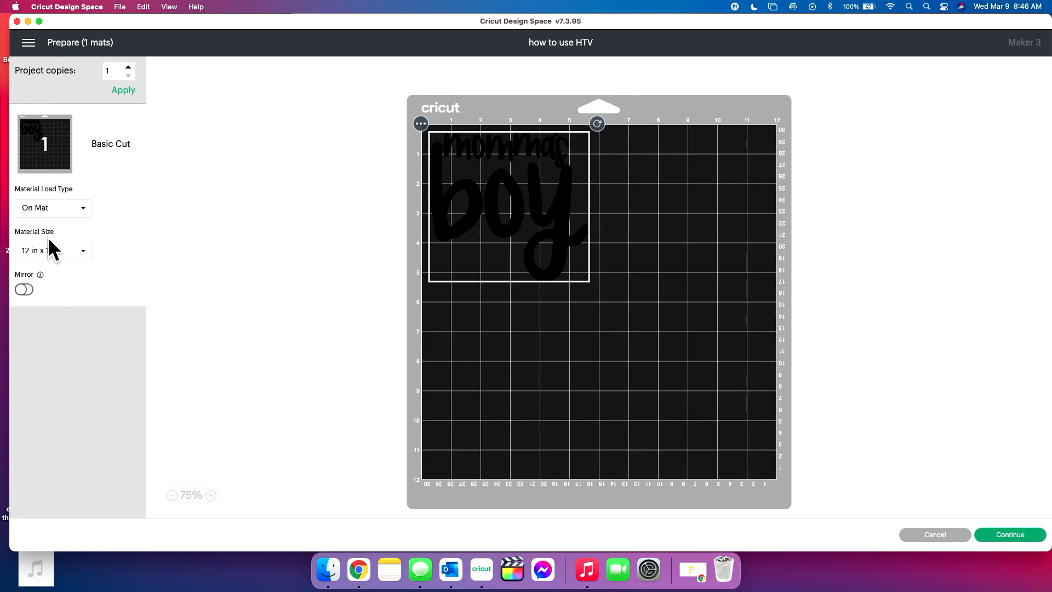
left_click(22, 289)
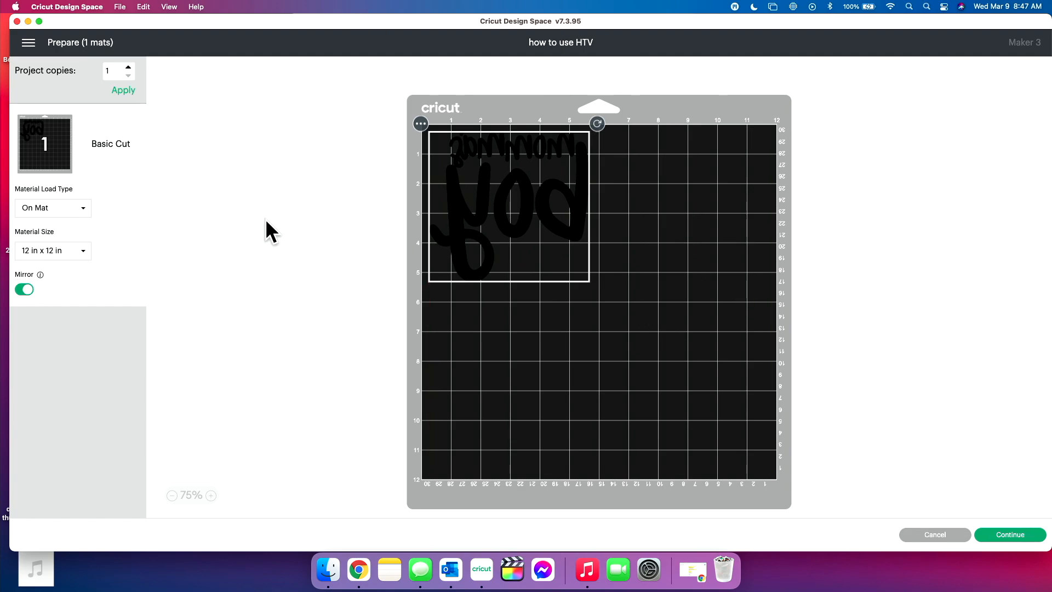
left_click(22, 290)
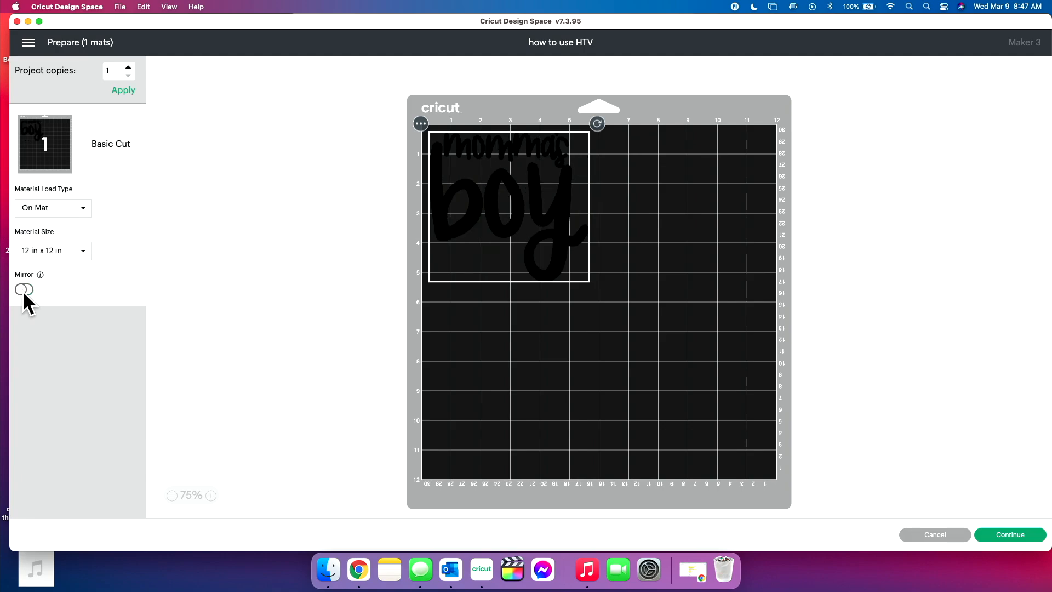
left_click(22, 290)
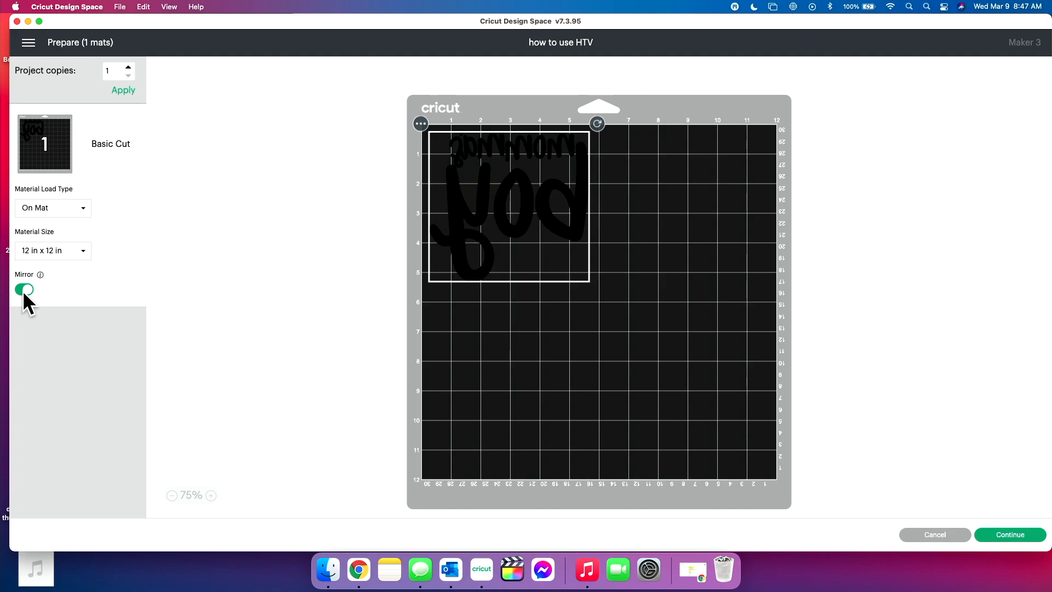
- Continue to the cutting setup, set the base material to Everyday Iron-On and highlight the mirror reminder text
left_click(1008, 534)
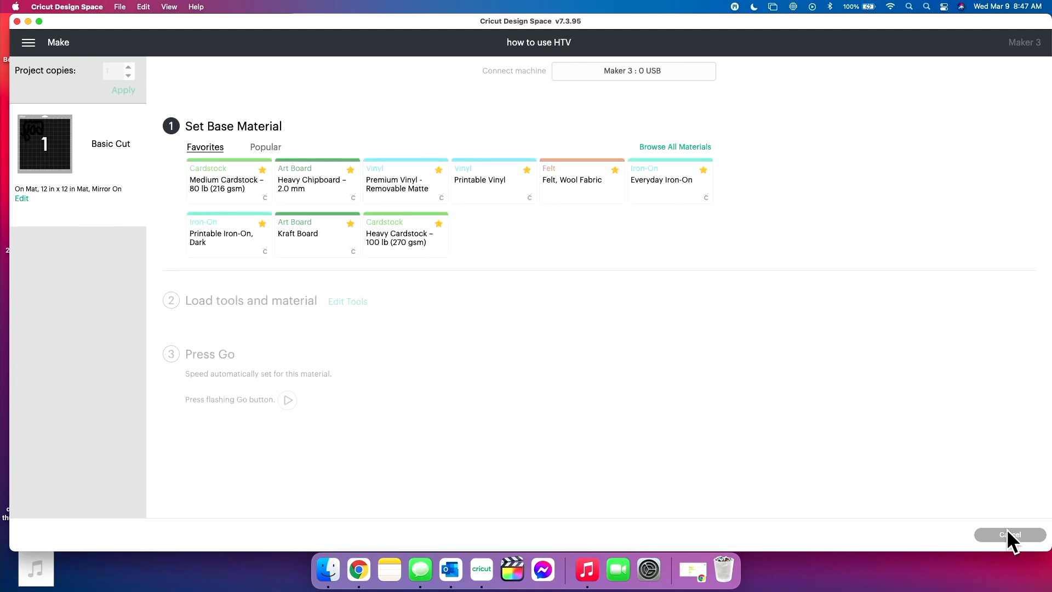
left_click(666, 187)
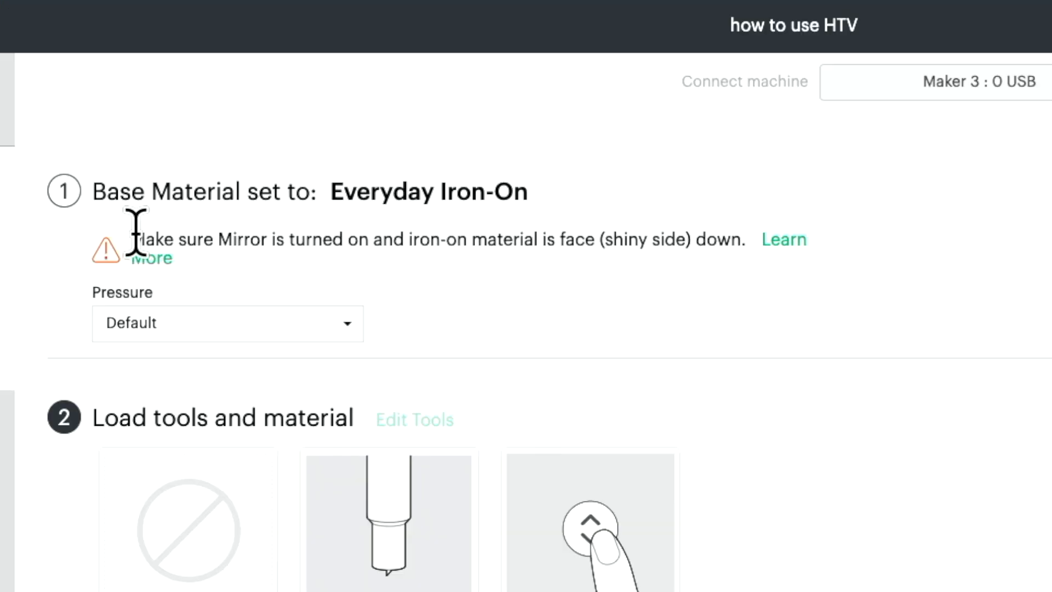
left_click_drag(206, 149, 389, 152)
left_click_drag(497, 245, 742, 237)
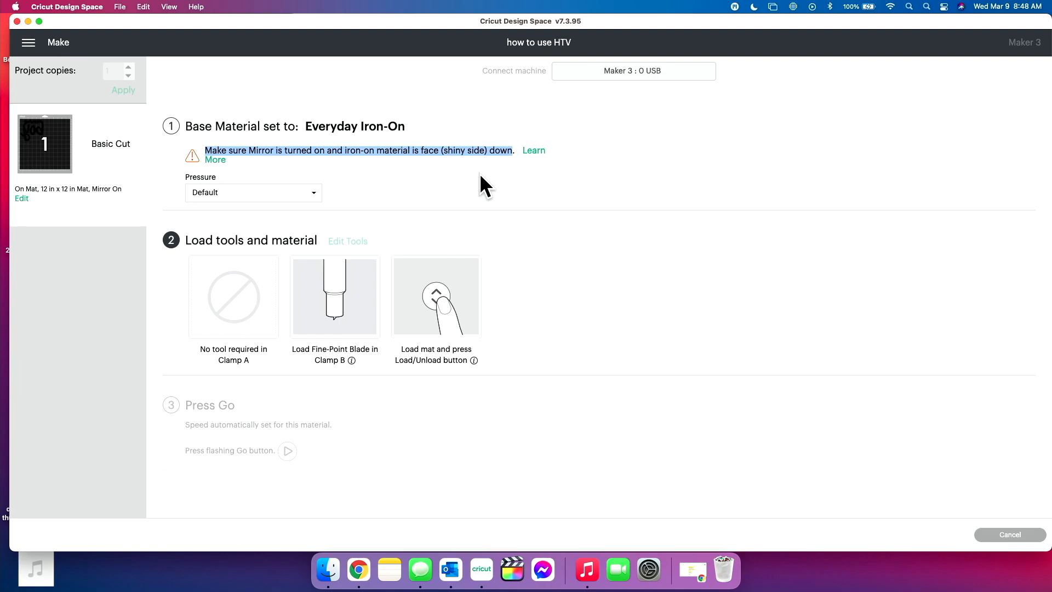
left_click(480, 175)
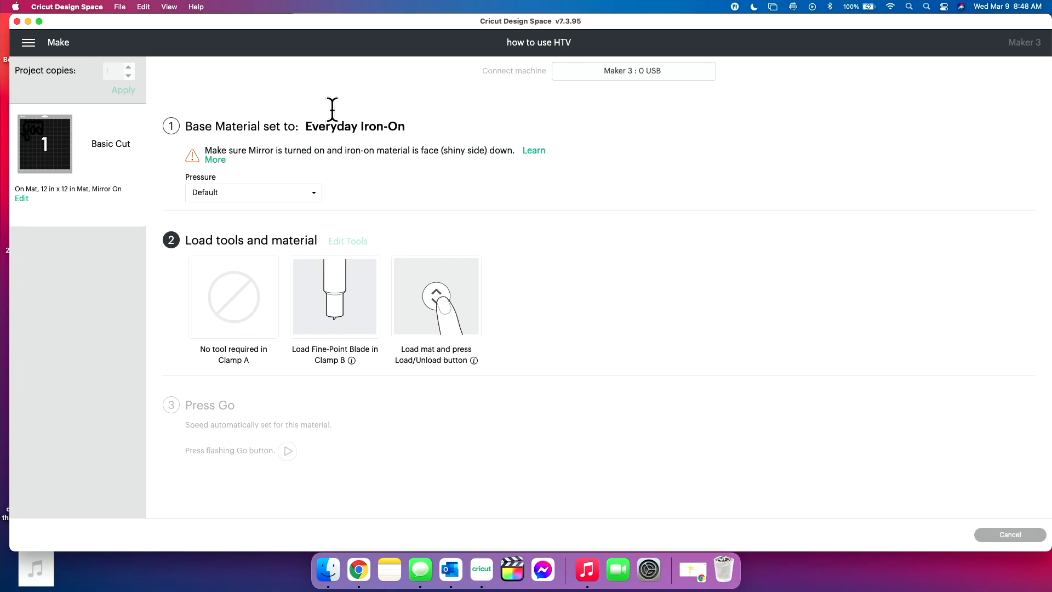